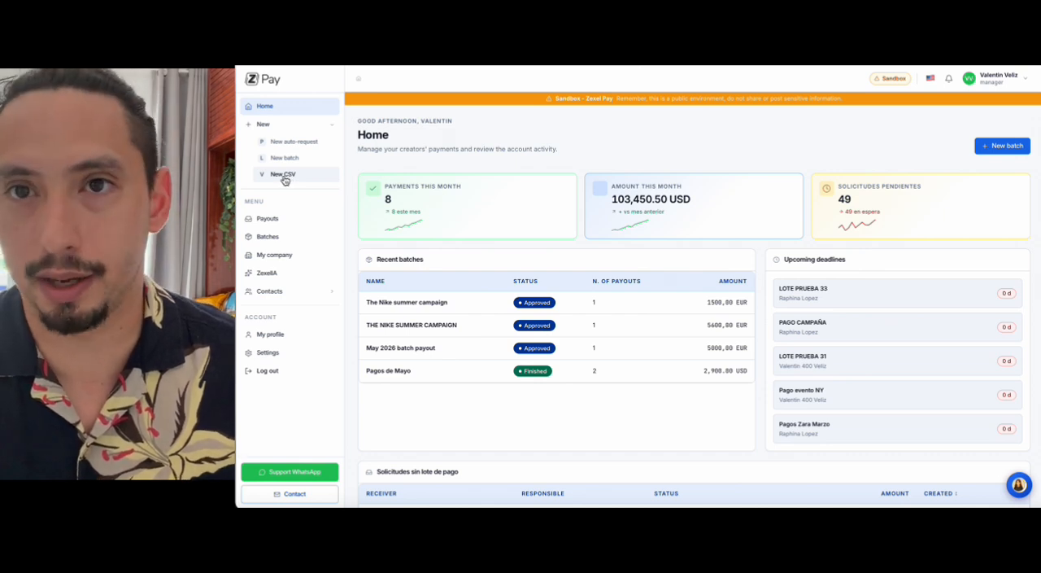
# Step: Start a new batch from CSV and enter "Metric total May 2026" as its description
pyautogui.click(289, 176)
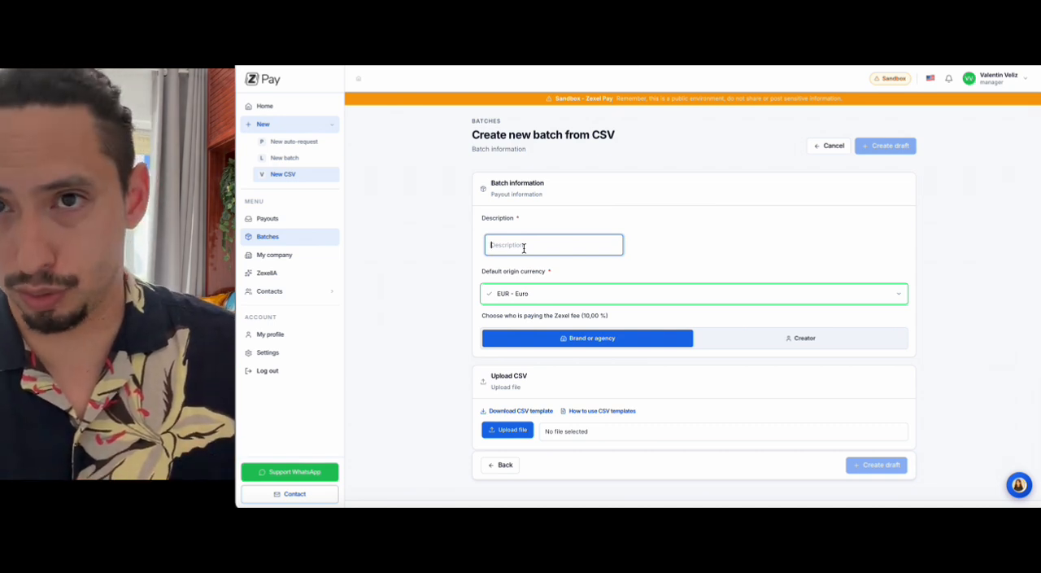
pyautogui.write('Metri')
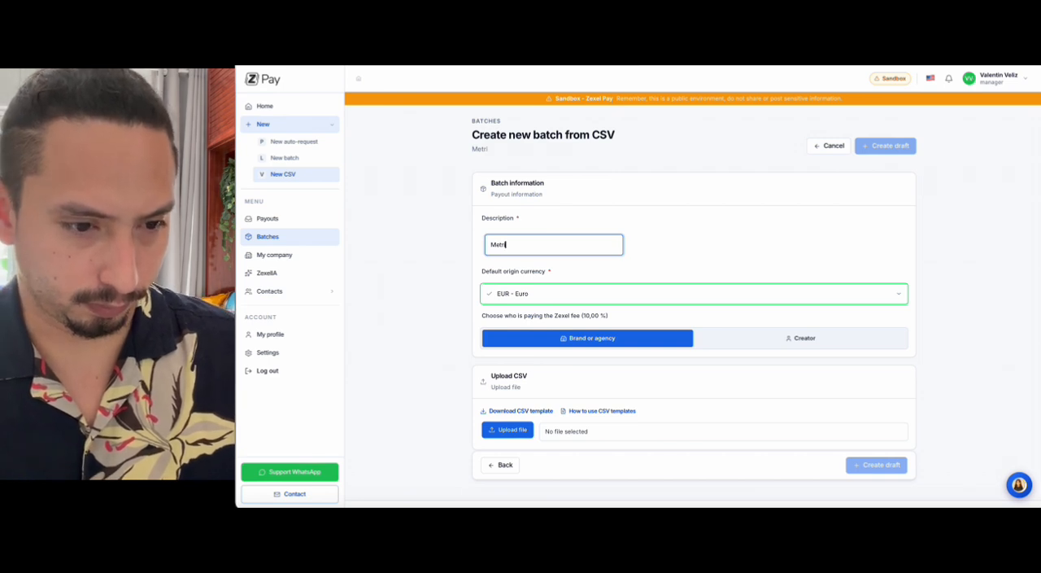
pyautogui.write('c')
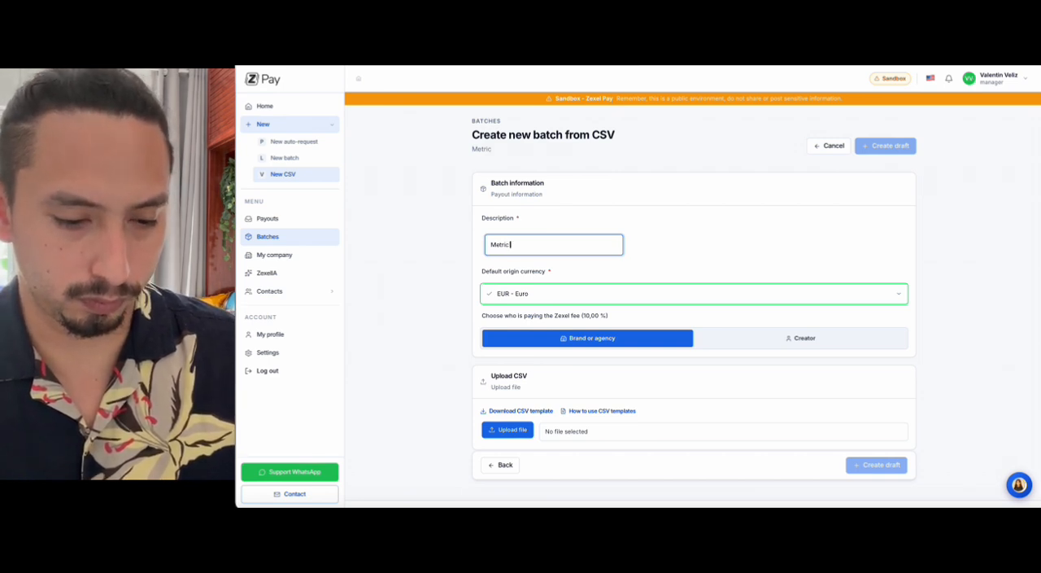
pyautogui.write(' tota')
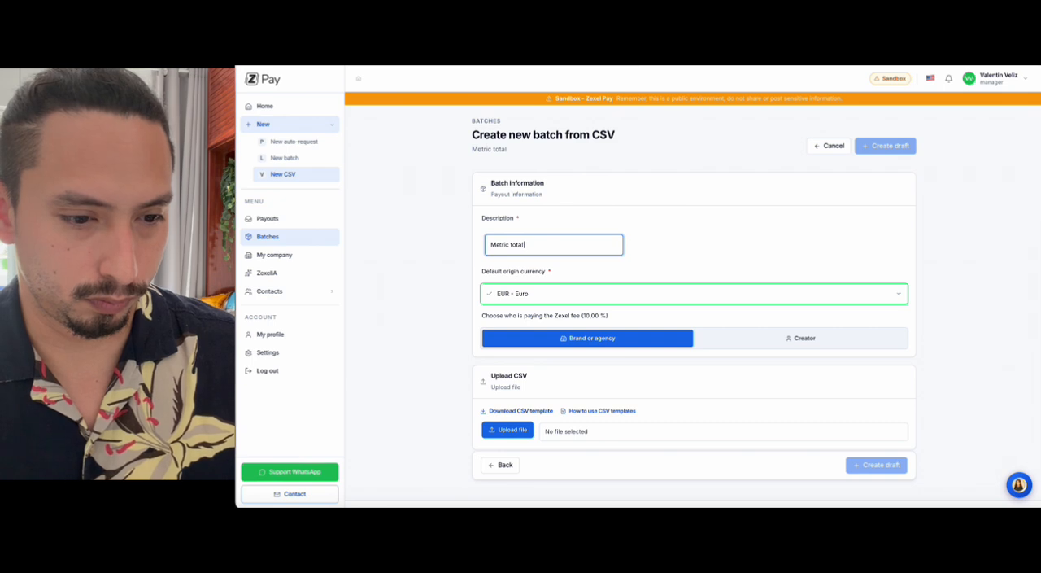
pyautogui.write('l')
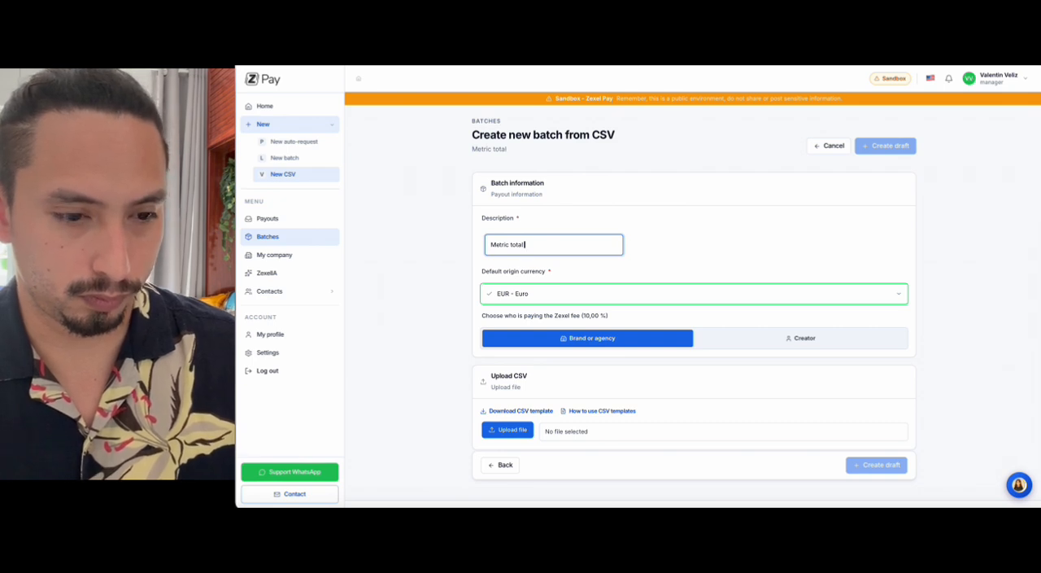
pyautogui.write(' May 202')
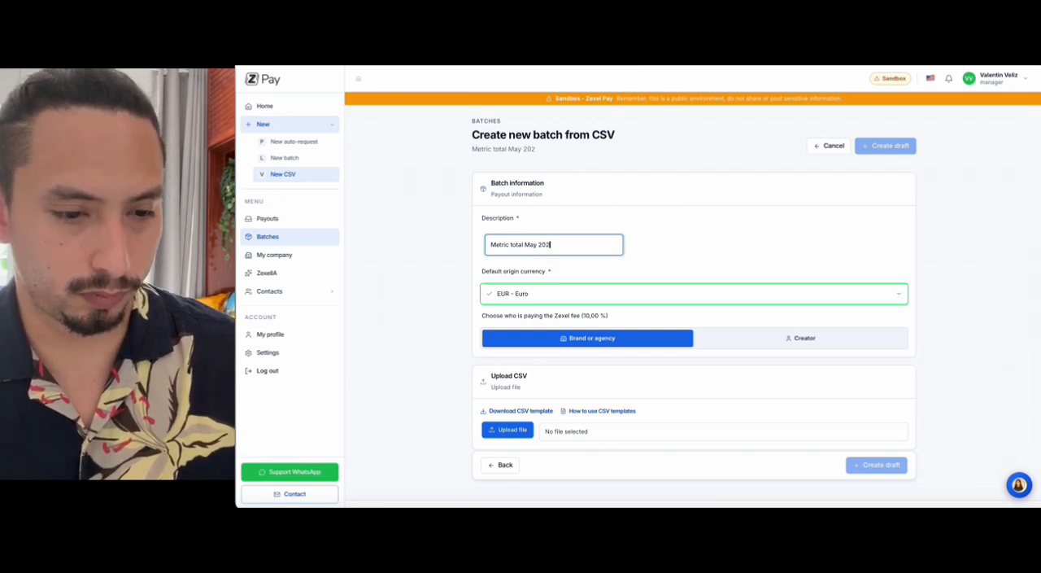
pyautogui.write('6')
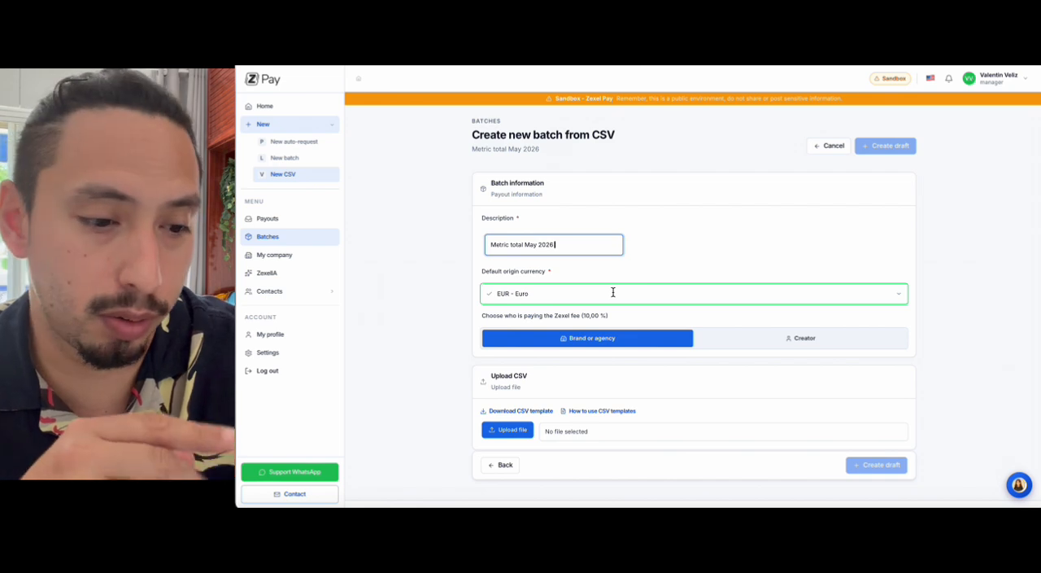
# Step: Set the batch's default origin currency to USD - US Dollar
pyautogui.click(613, 293)
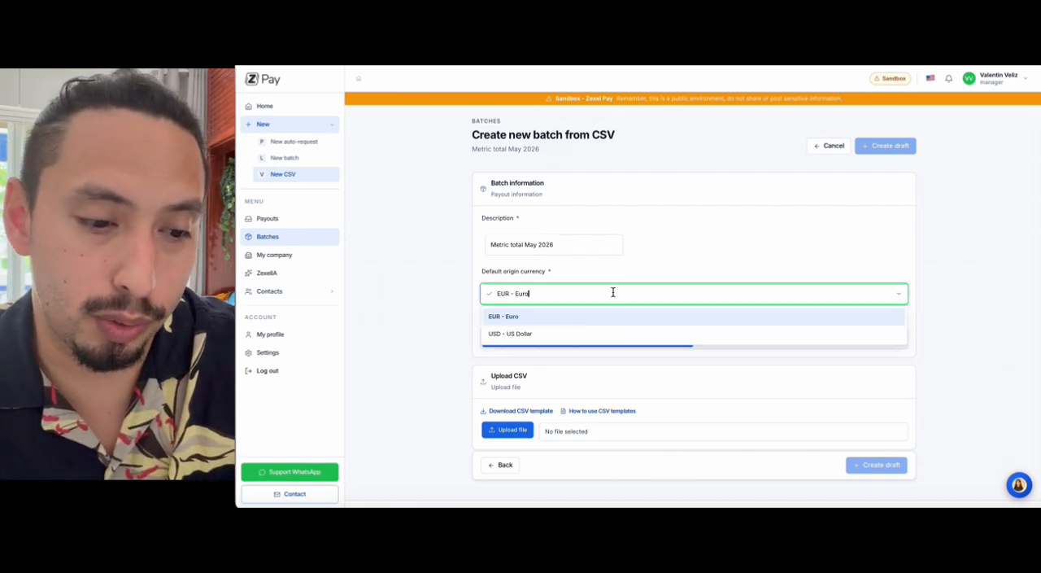
pyautogui.click(540, 339)
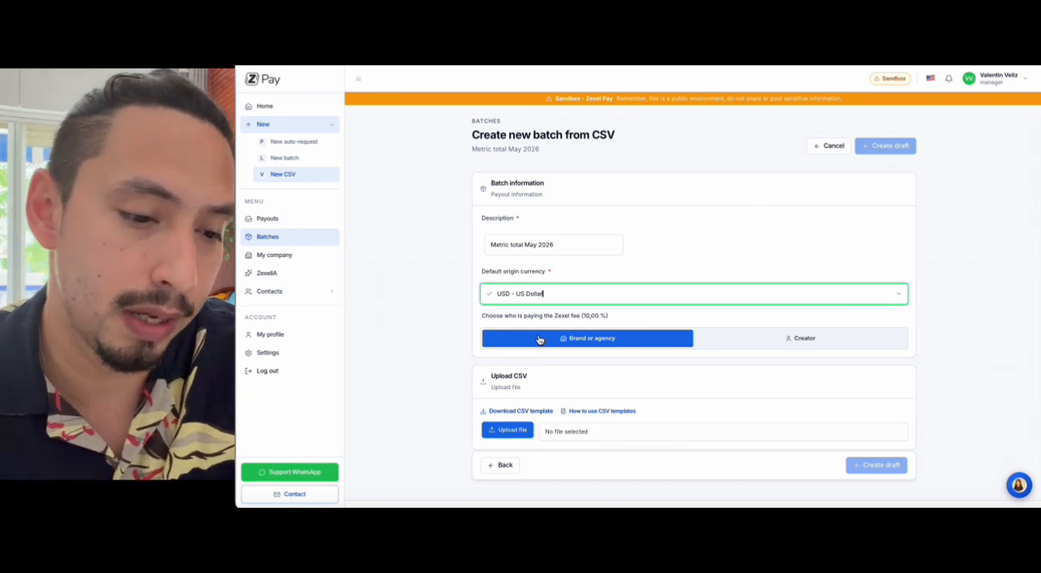
pyautogui.press('BackSpace')
pyautogui.press('BackSpace')
pyautogui.press('BackSpace')
pyautogui.press('BackSpace')
pyautogui.press('BackSpace')
pyautogui.press('BackSpace')
pyautogui.press('BackSpace')
pyautogui.press('BackSpace')
pyautogui.press('BackSpace')
pyautogui.press('BackSpace')
pyautogui.press('BackSpace')
pyautogui.press('BackSpace')
pyautogui.press('BackSpace')
pyautogui.press('BackSpace')
pyautogui.press('BackSpace')
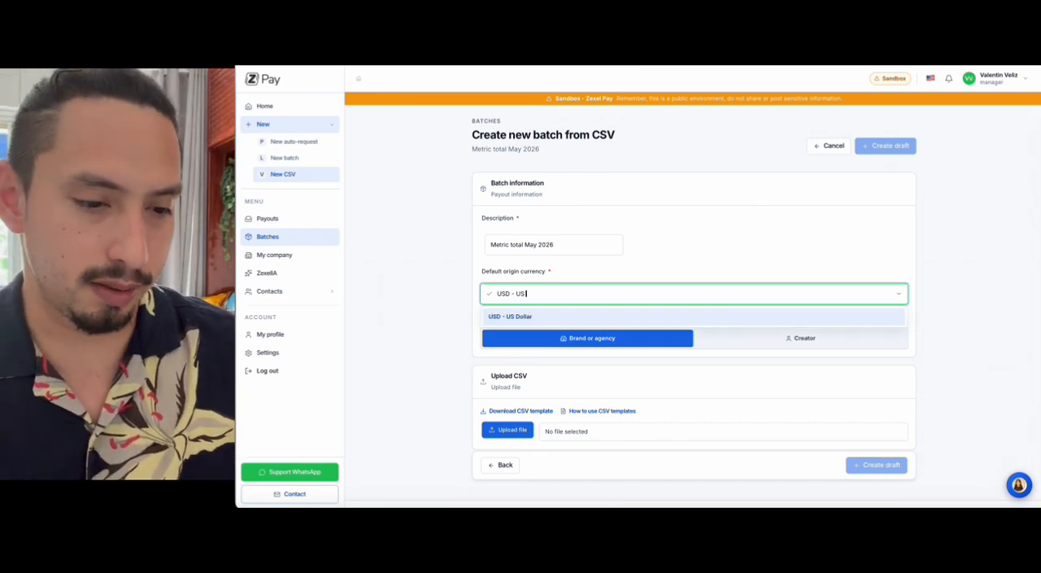
pyautogui.write('usd')
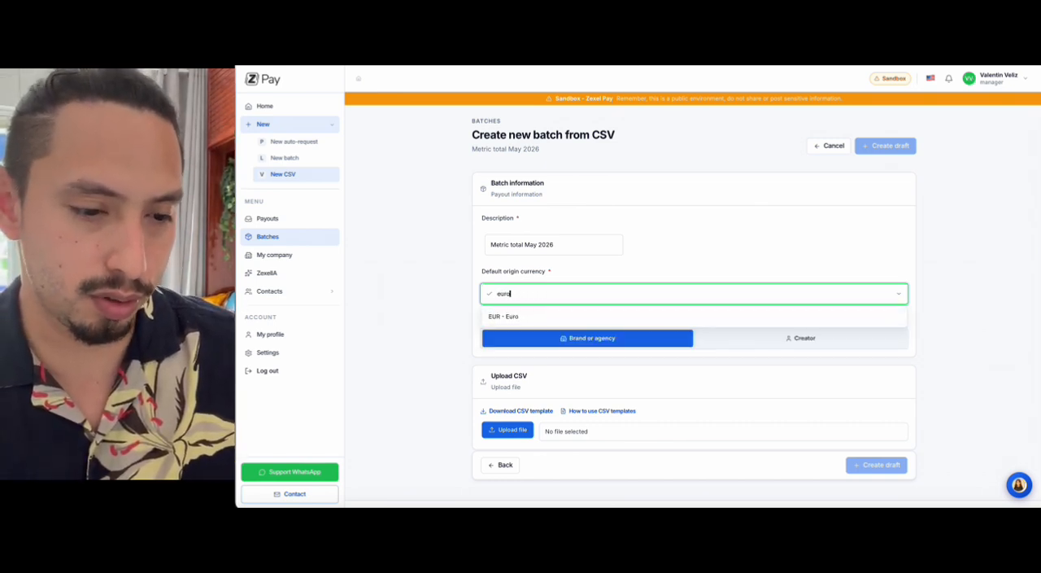
pyautogui.click(537, 312)
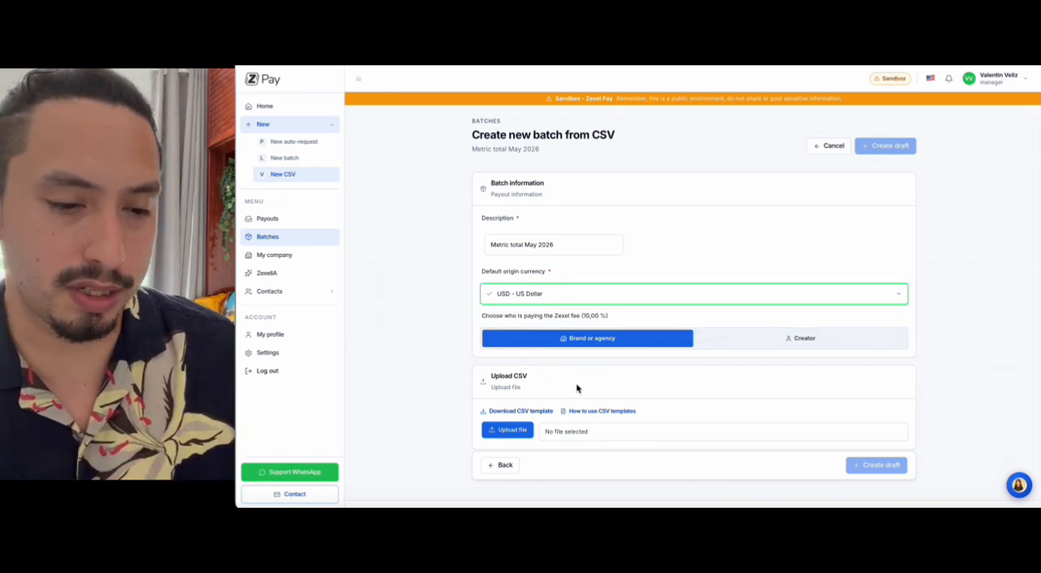
# Step: Upload csv_format_sample_2024.csv from the DEMO folder and create the batch draft
pyautogui.click(510, 431)
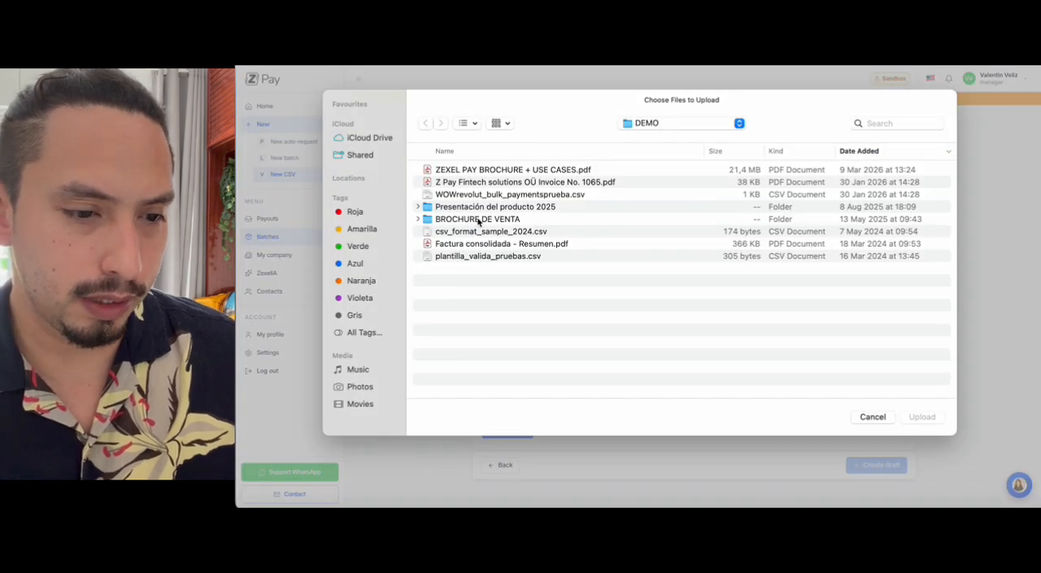
pyautogui.click(479, 233)
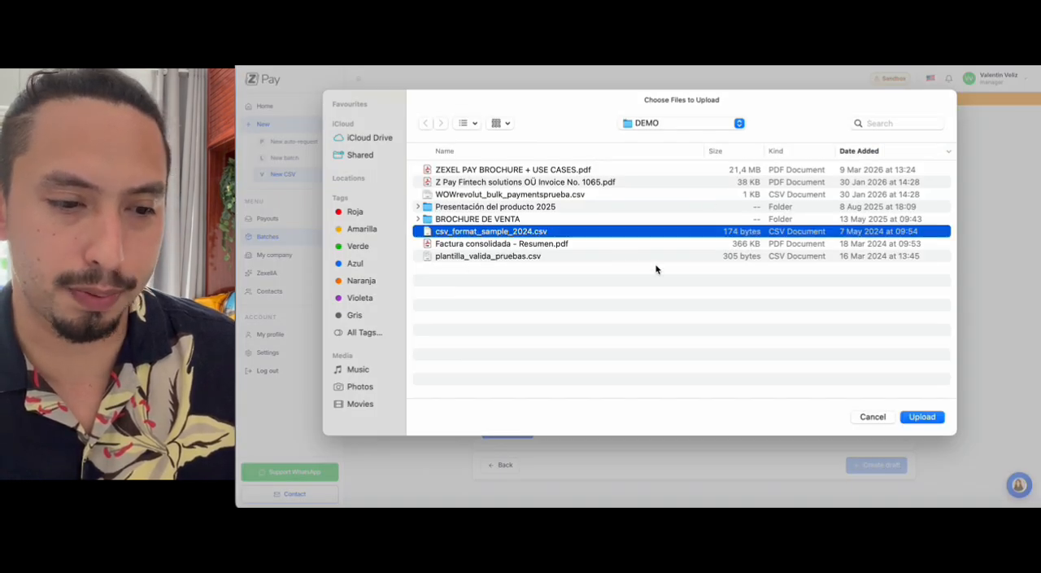
pyautogui.click(922, 417)
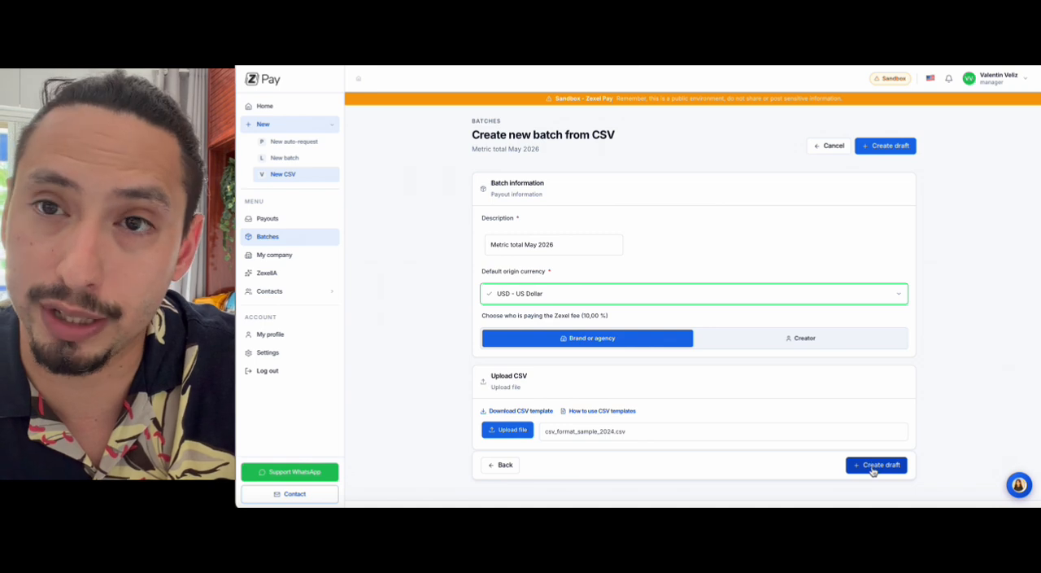
pyautogui.click(876, 464)
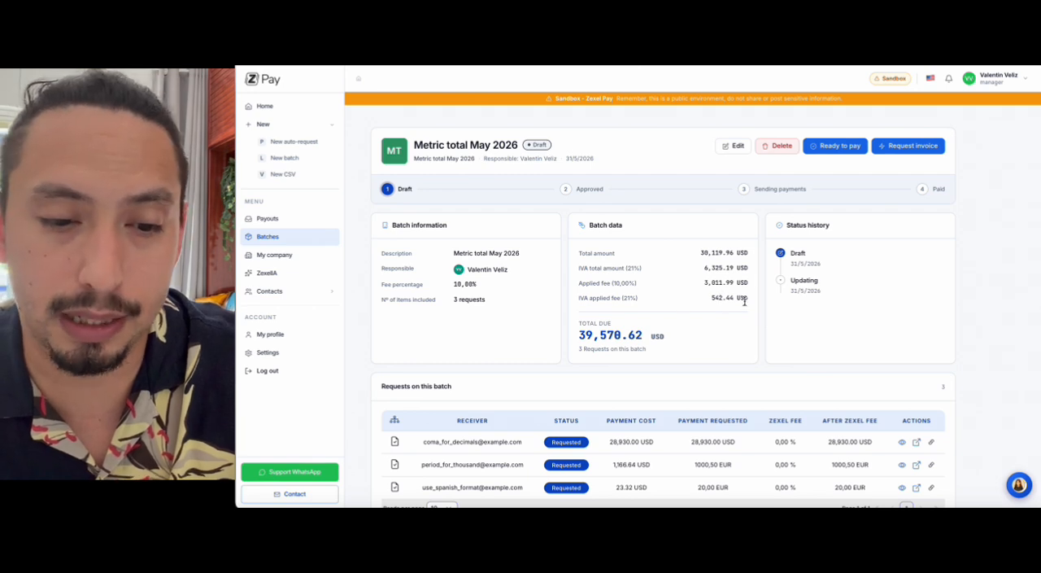
# Step: Review the draft's payout requests, mark the batch as ready to pay, and request its invoice with the invoice and pay option
pyautogui.scroll(-5, 751, 301)
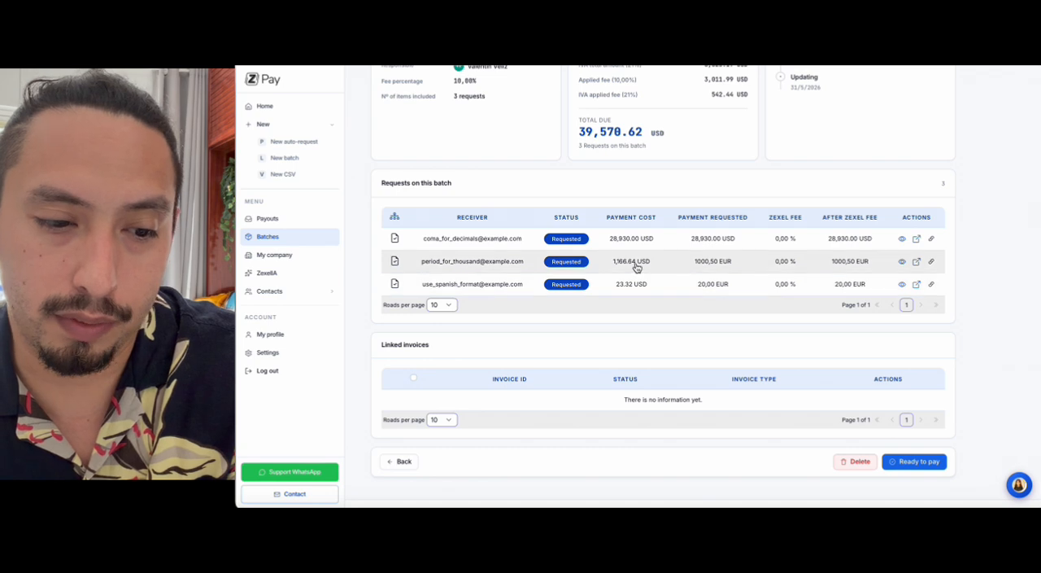
pyautogui.scroll(3, 663, 184)
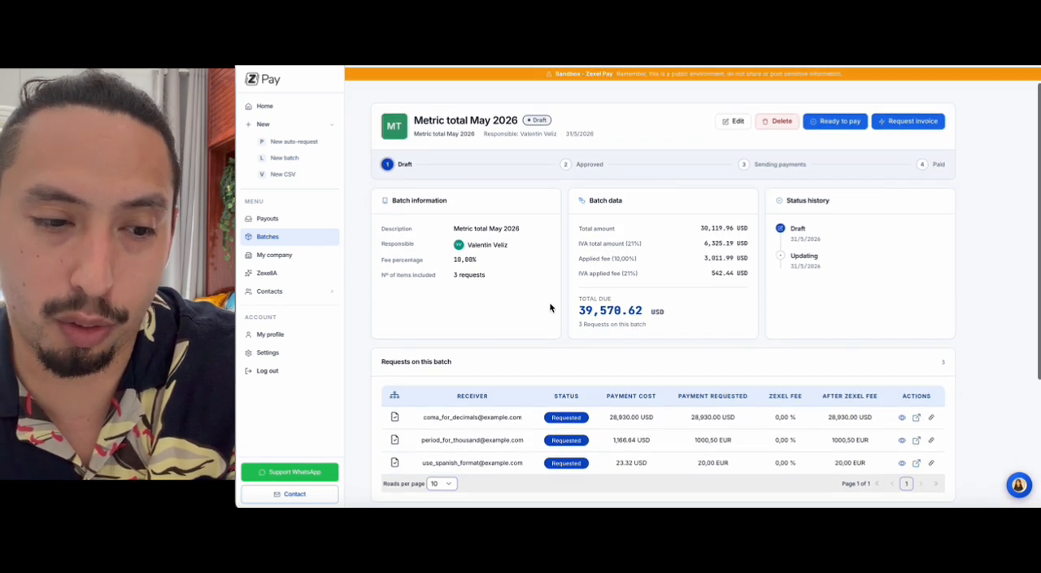
pyautogui.scroll(-3, 636, 362)
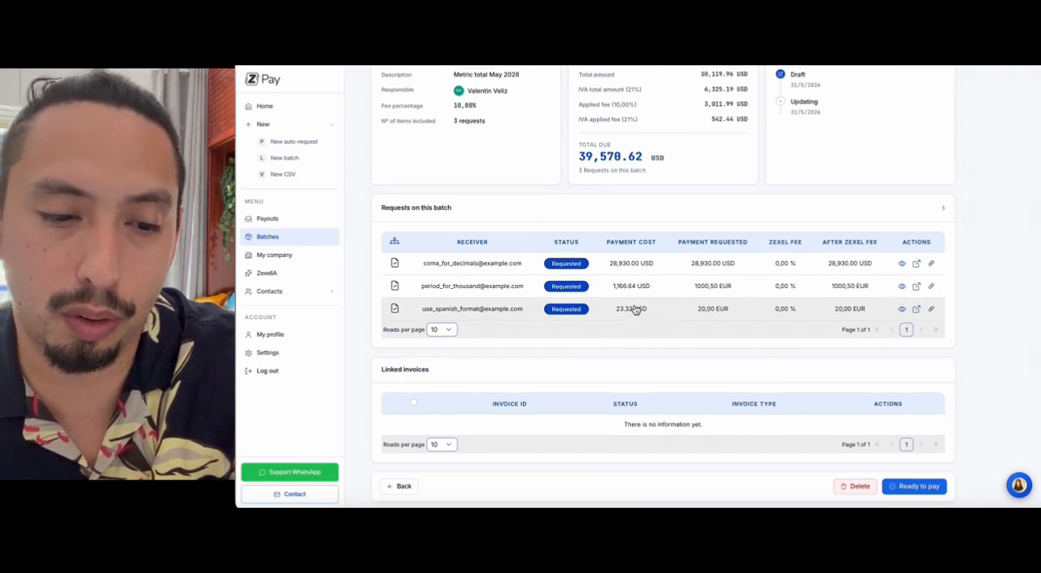
pyautogui.scroll(1, 636, 309)
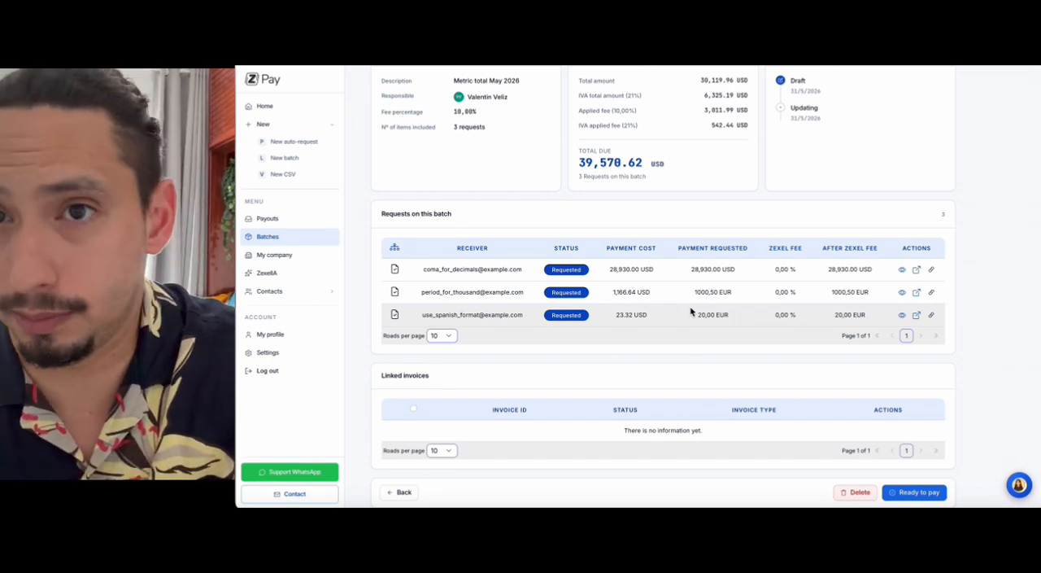
pyautogui.scroll(-1, 690, 311)
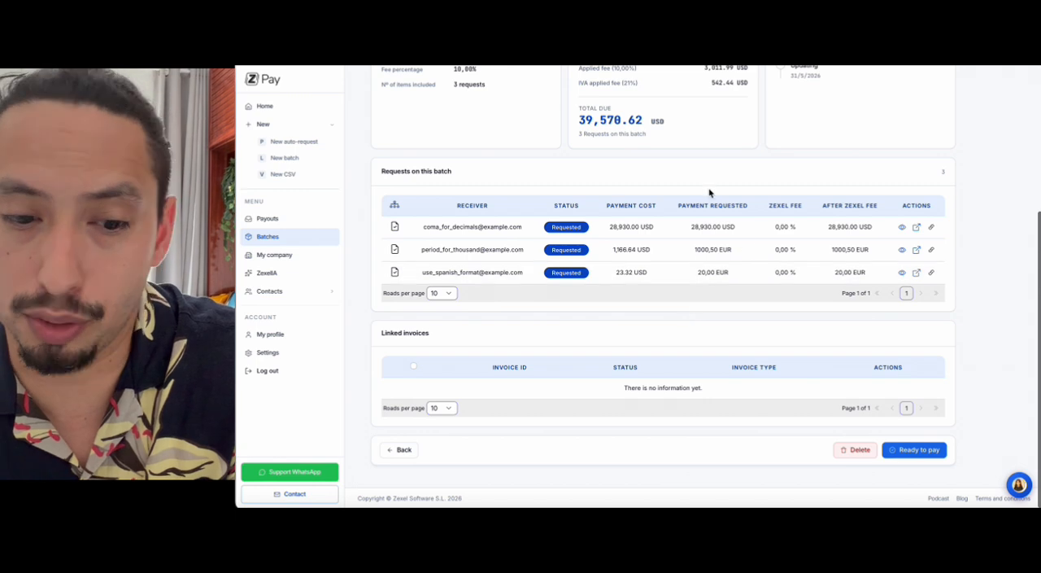
pyautogui.click(903, 453)
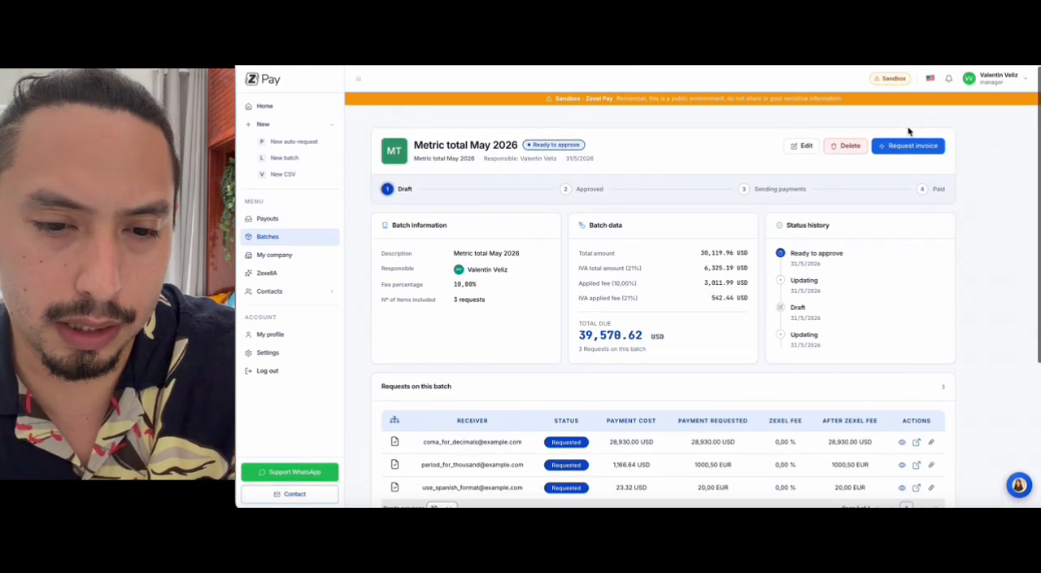
pyautogui.click(904, 149)
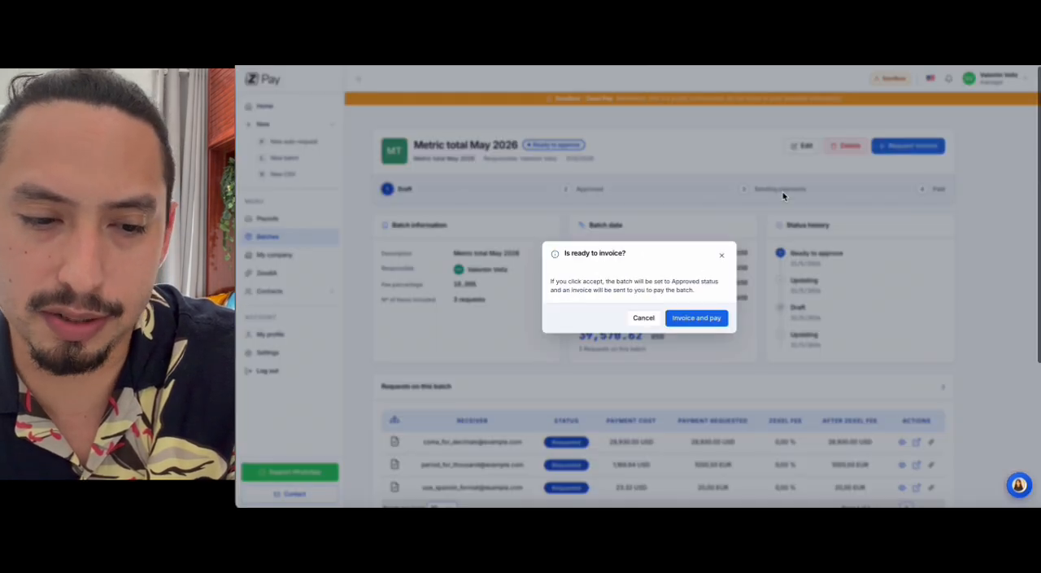
pyautogui.click(691, 326)
# Step: Check the batch's linked invoices, status history and payout requests
pyautogui.scroll(-3, 910, 270)
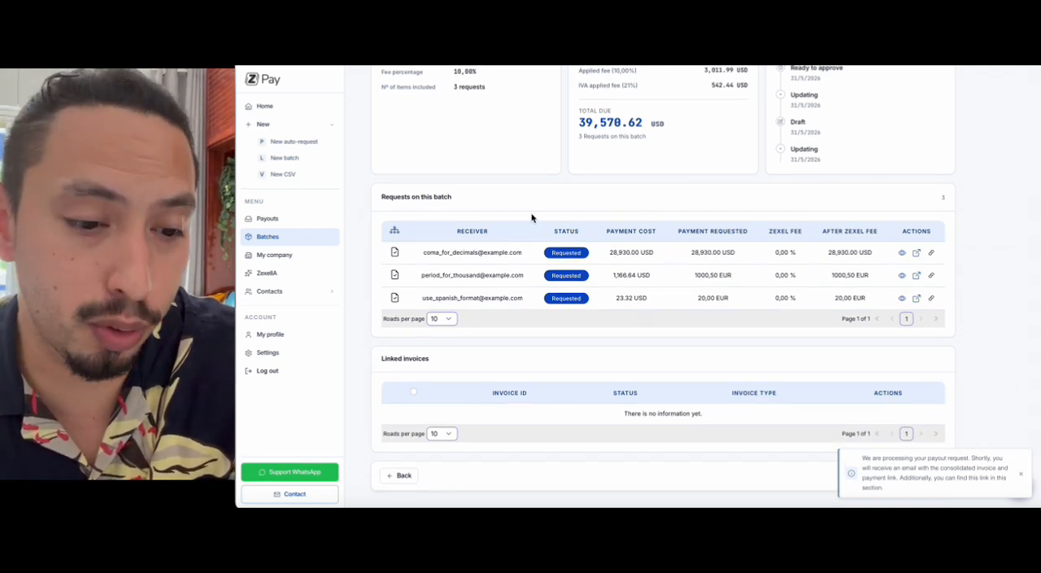
pyautogui.scroll(-2, 714, 336)
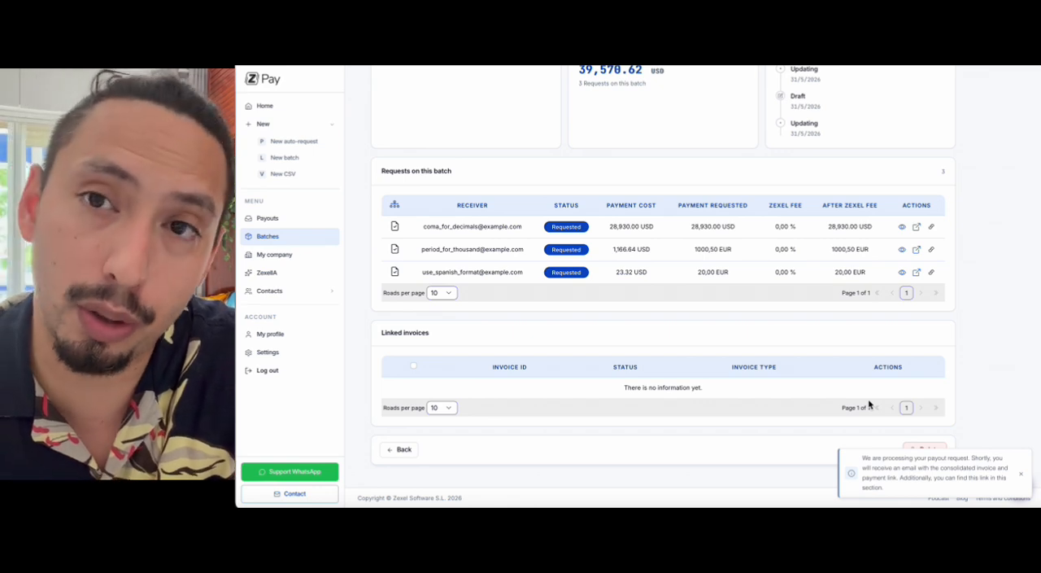
pyautogui.scroll(5, 869, 402)
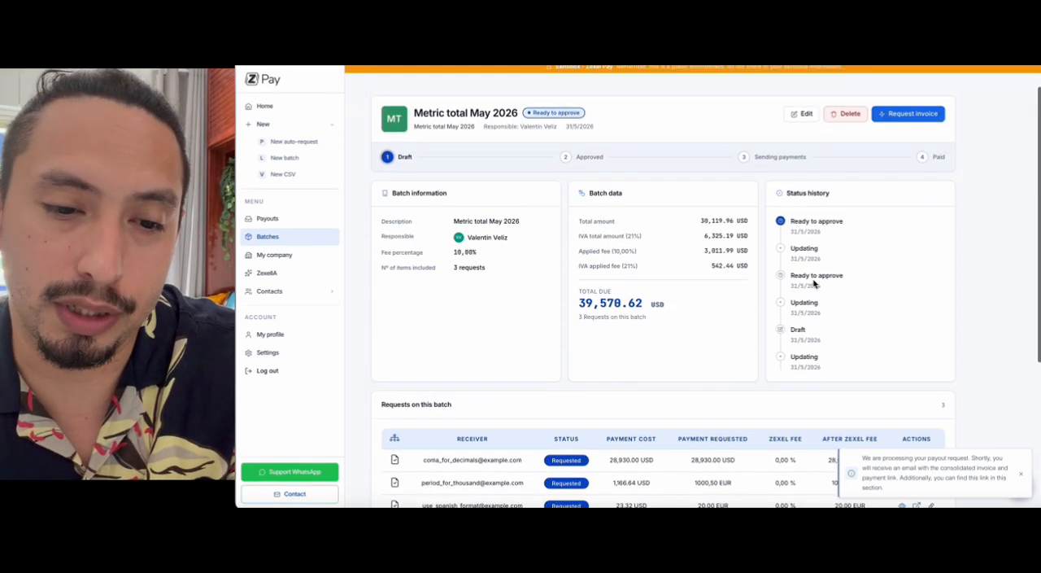
pyautogui.scroll(-1, 799, 169)
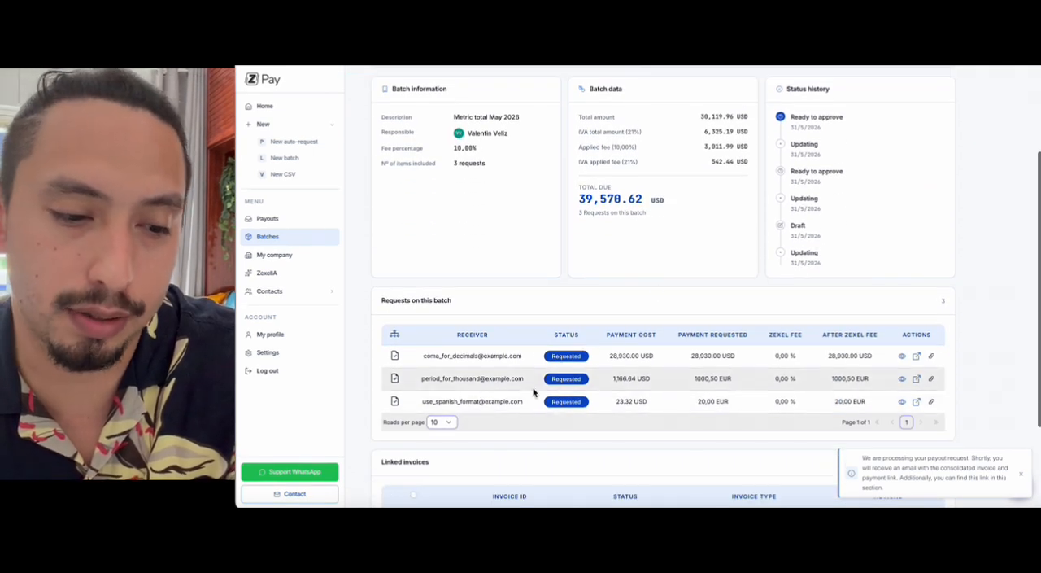